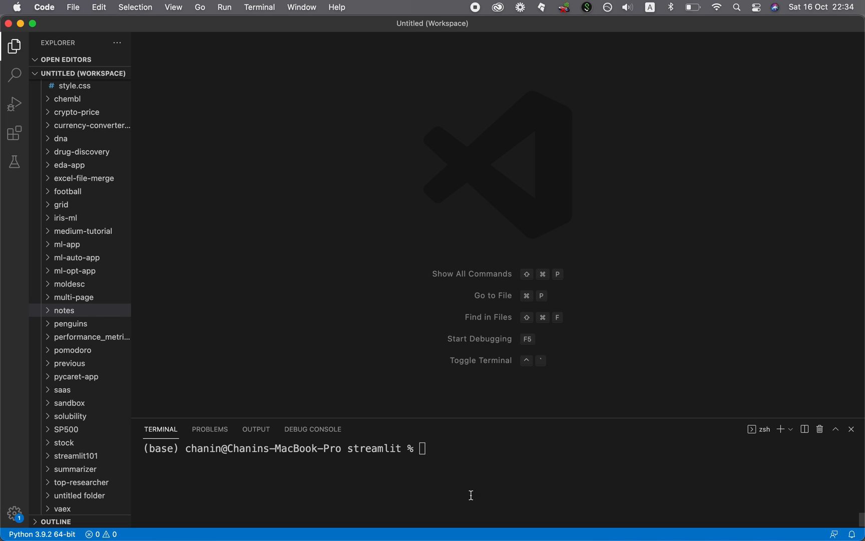
Run 'conda create -n sandbox python=3.7.9' and confirm installing the listed packages.
left_click(439, 453)
type("conda create")
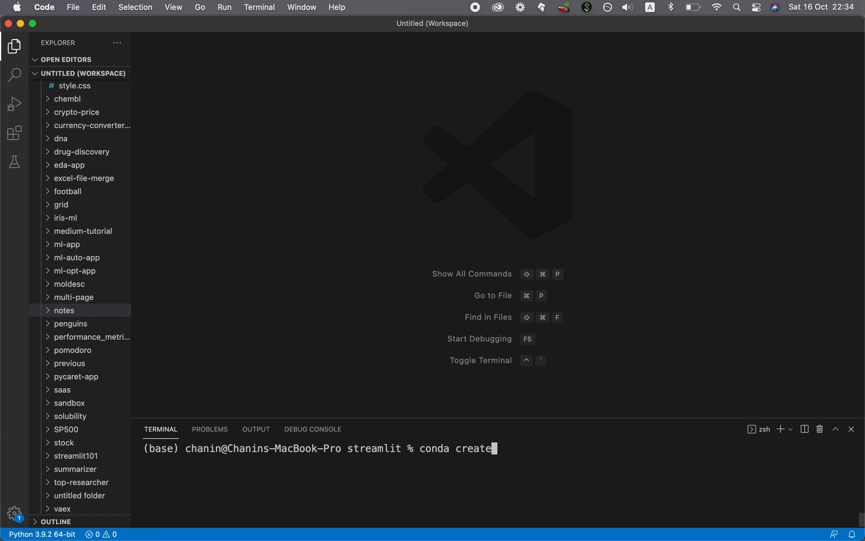
type(" -n")
type("sandbox p")
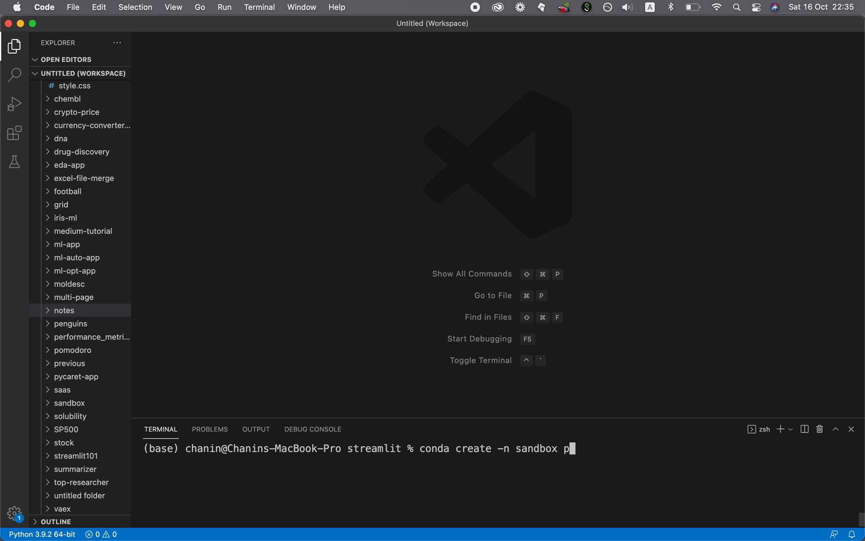
type("ython")
key("BackSpace")
type("=3")
type(".7.")
type("9")
key("Return")
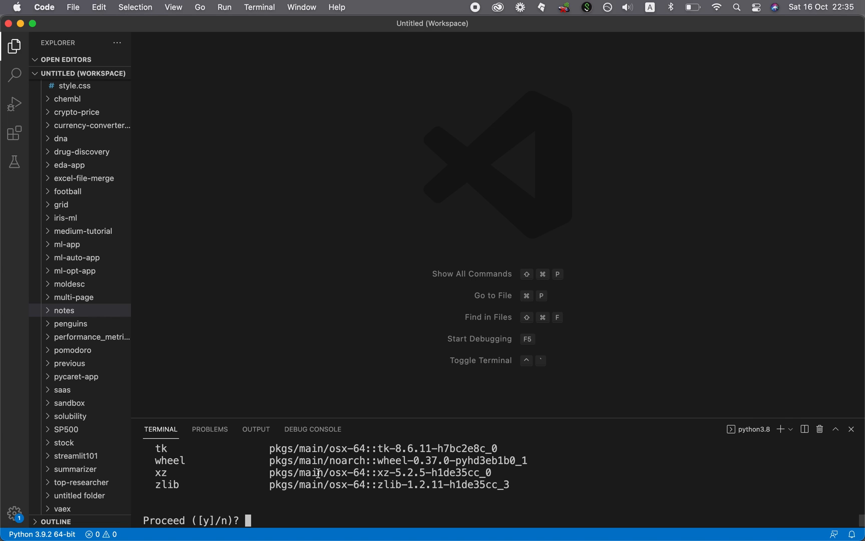
scroll(359, 485, "up", 3)
scroll(360, 484, "down", 3)
type("Y")
key("Return")
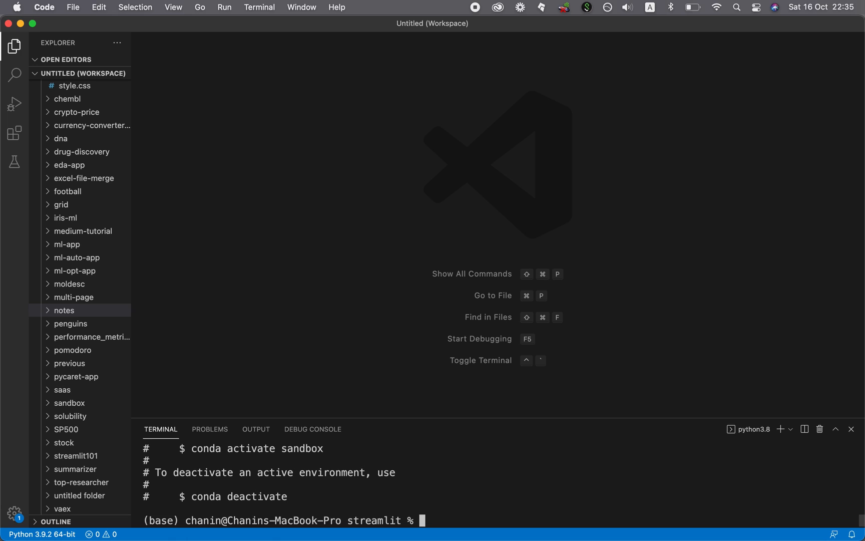
scroll(267, 465, "up", 3)
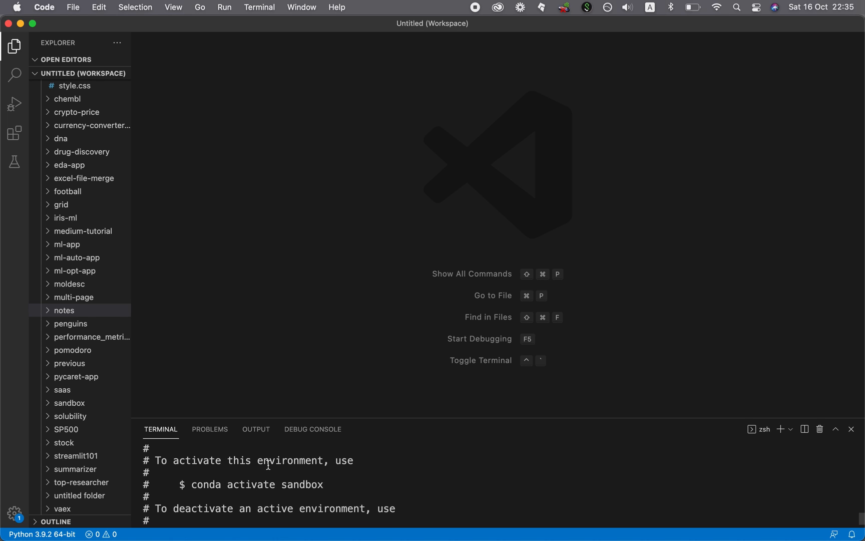
Enlarge the terminal and select the suggested 'conda activate sandbox' command.
left_click_drag(338, 420, 338, 301)
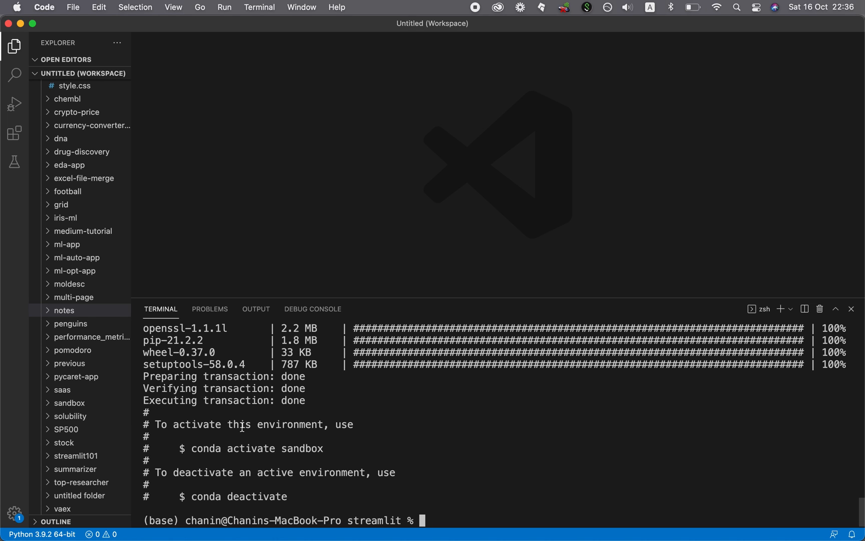
left_click_drag(191, 450, 324, 452)
type("conda activate ")
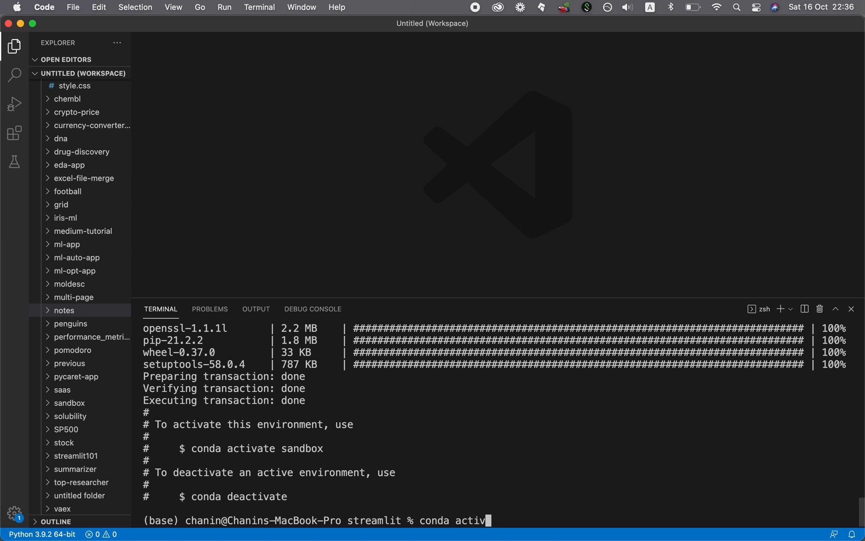
type("sandb")
type("ox")
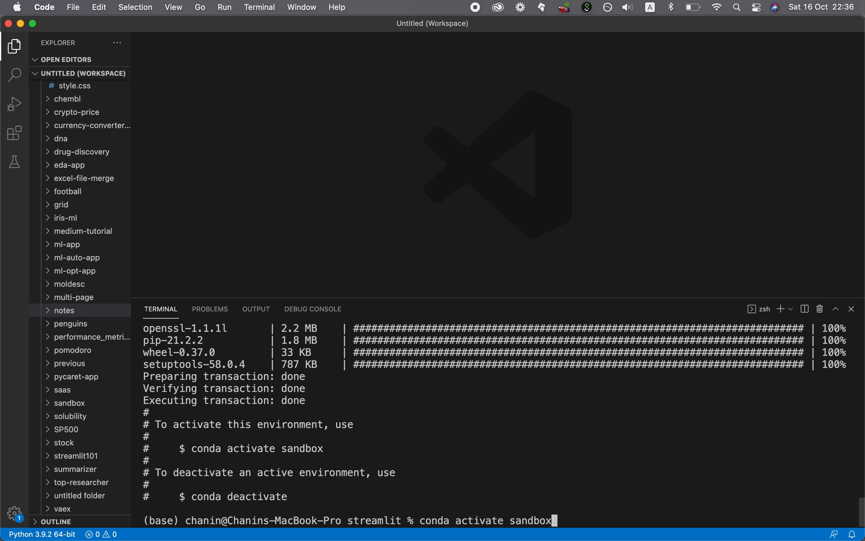
Activate the sandbox environment and install Streamlit 1.0.0 with pip.
key("Return")
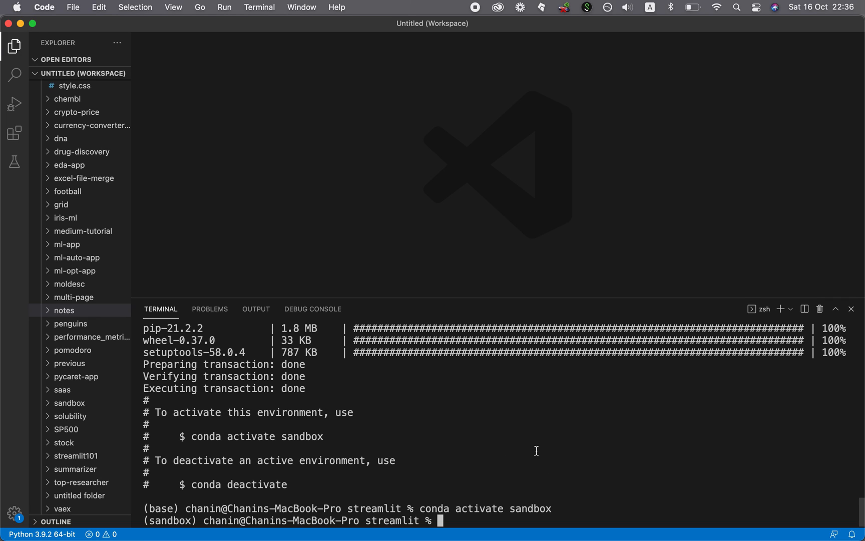
type("pip install st")
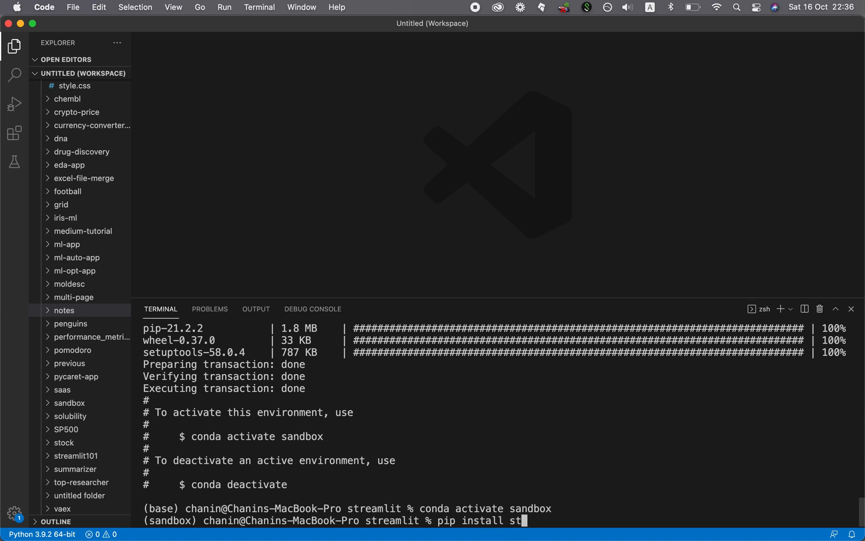
type("reamlit")
key("Return")
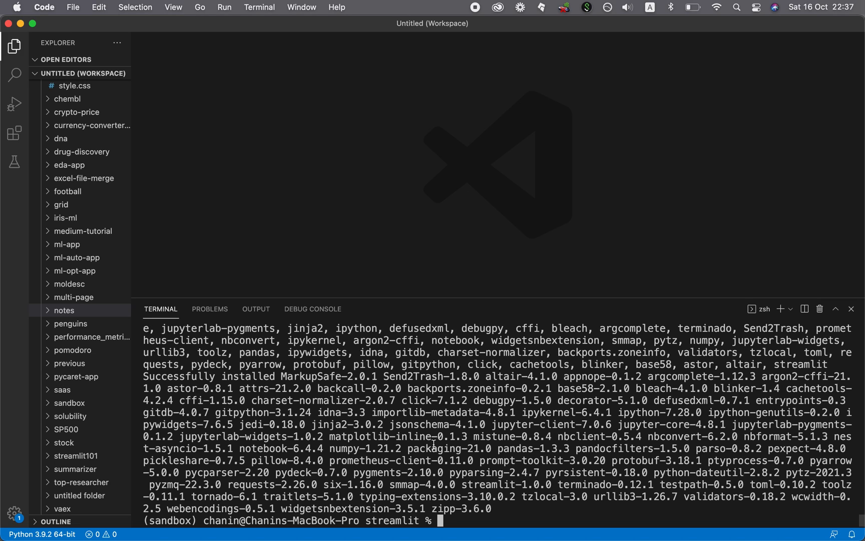
type("streamlit run")
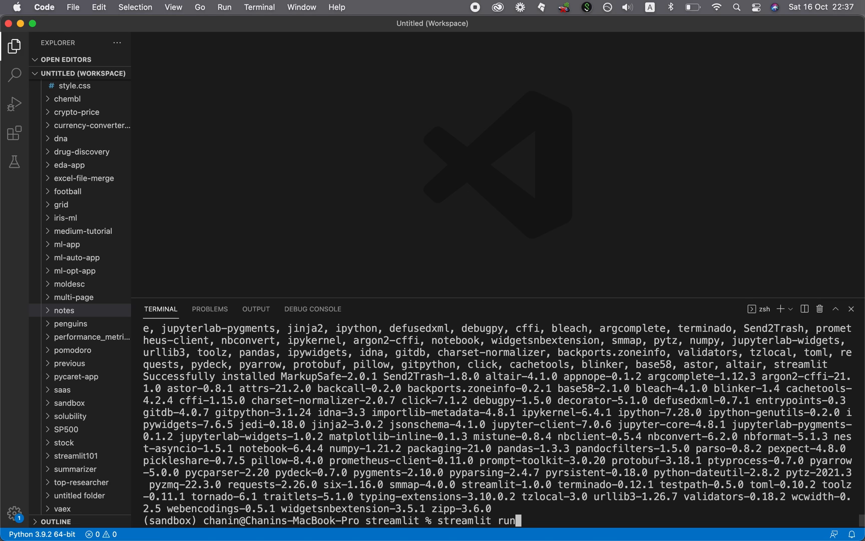
type(" hello")
Launch 'streamlit hello', allow Python network connections, and select the localhost:8501 address.
key("Return")
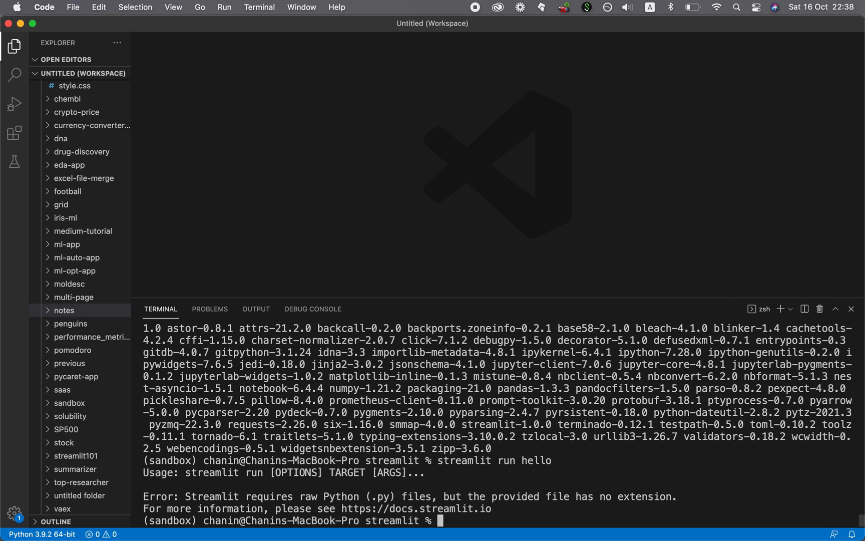
type("stream")
type("lit hello")
key("Return")
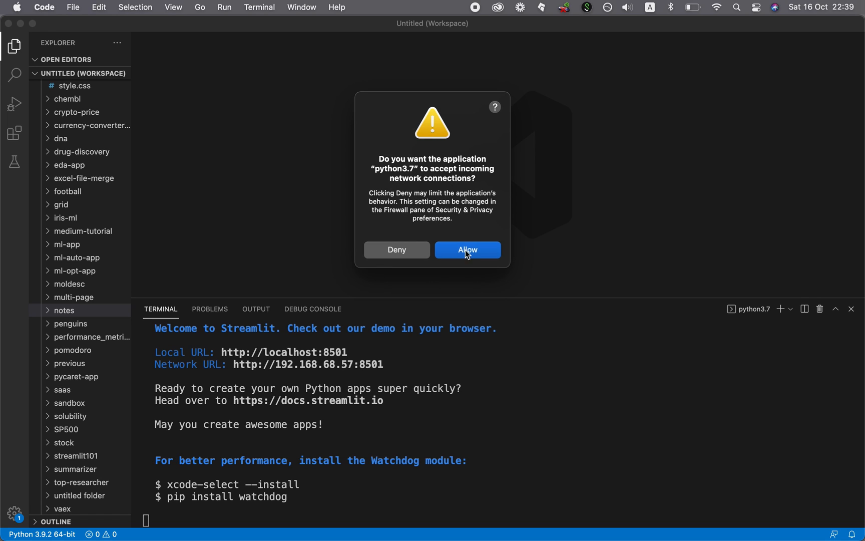
left_click(449, 253)
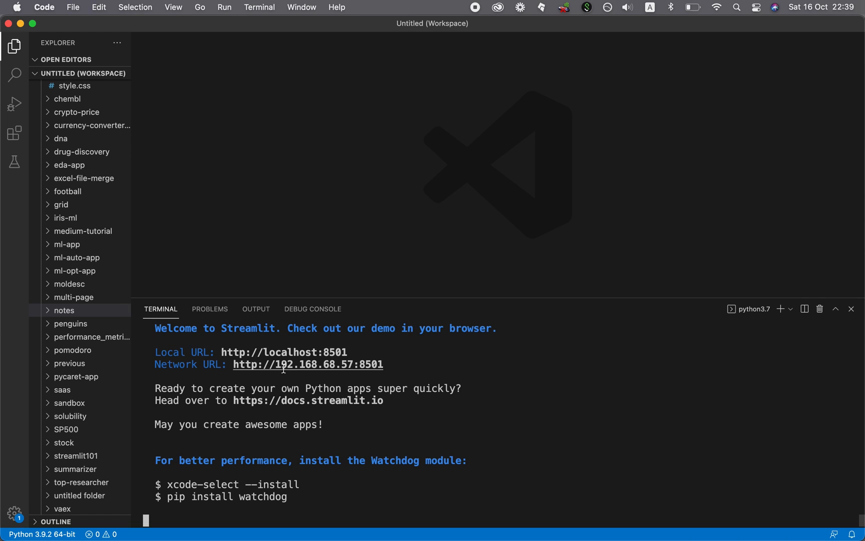
mouse_move(389, 365)
left_mouse_down()
mouse_move(236, 365)
mouse_move(350, 353)
left_mouse_up()
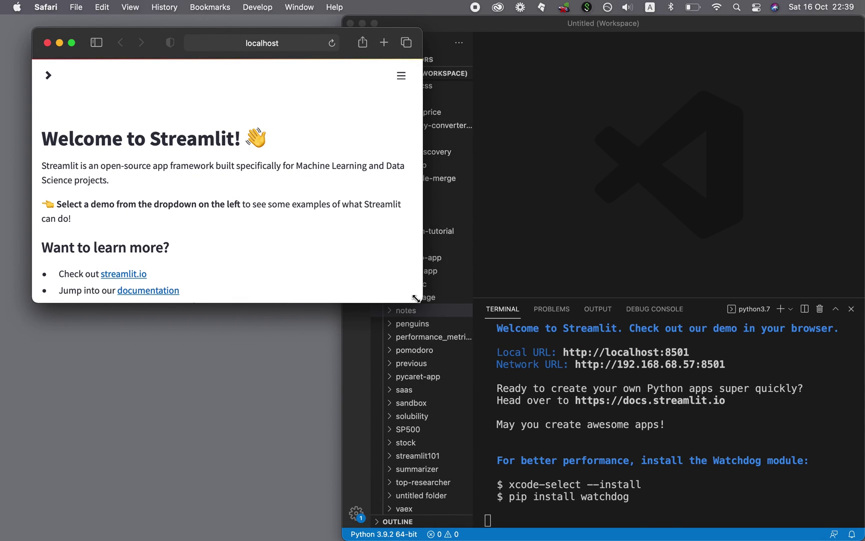
left_click_drag(417, 298, 561, 392)
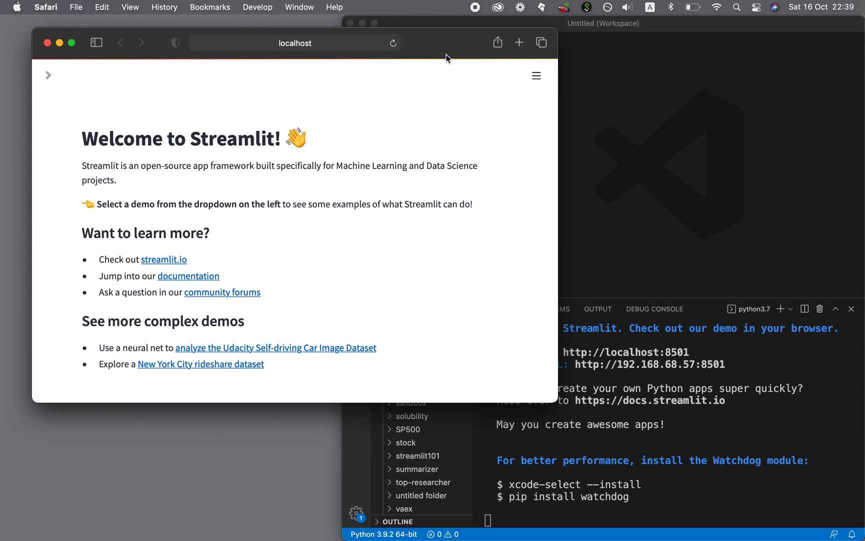
mouse_move(447, 44)
left_mouse_down()
mouse_move(465, 49)
mouse_move(477, 39)
left_mouse_up()
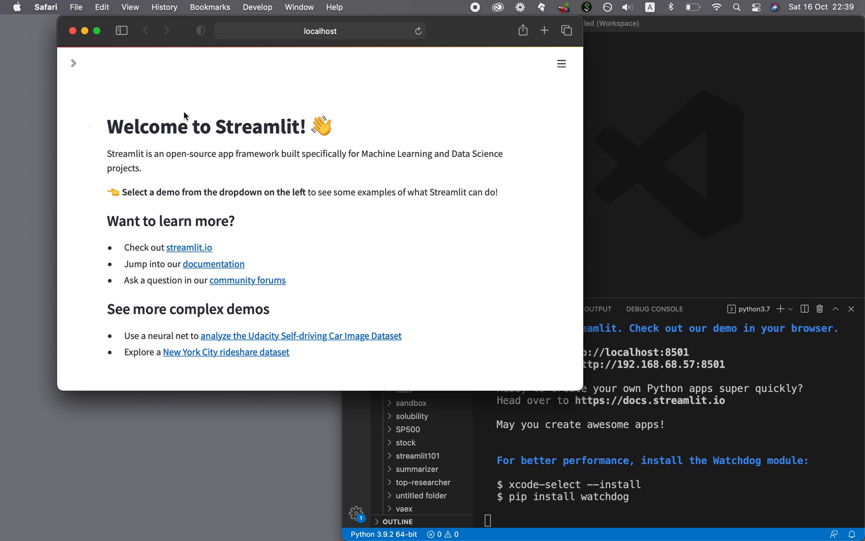
left_click(270, 31)
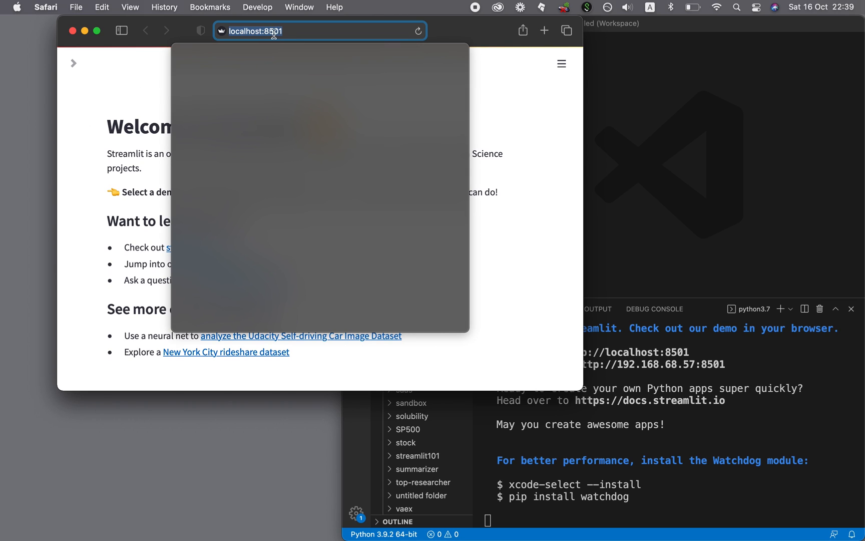
left_click(561, 319)
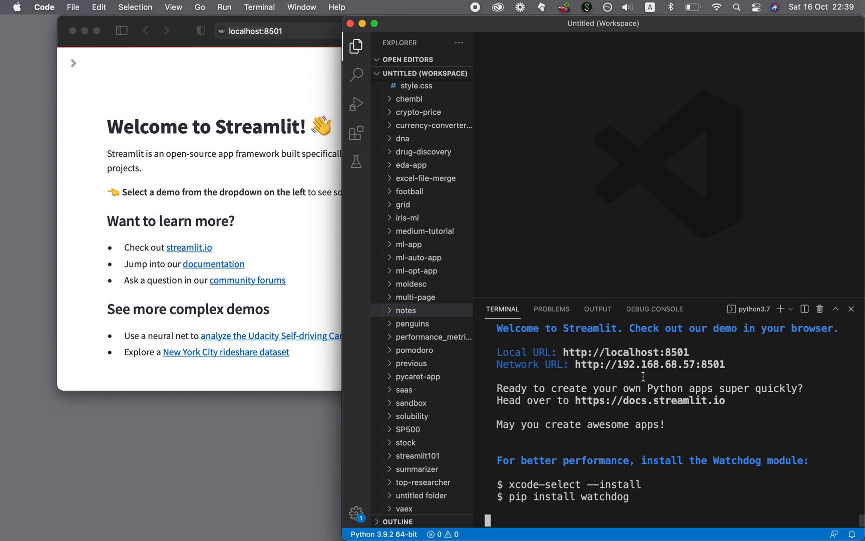
key("super+Tab")
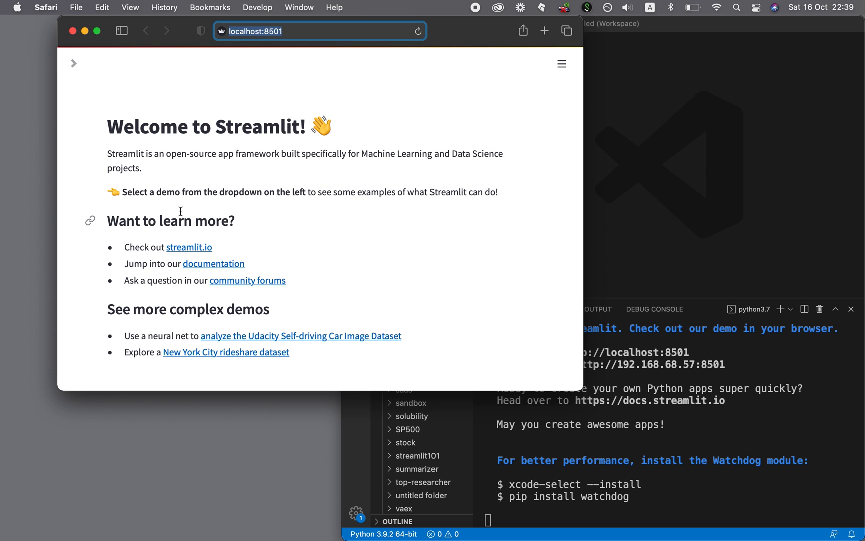